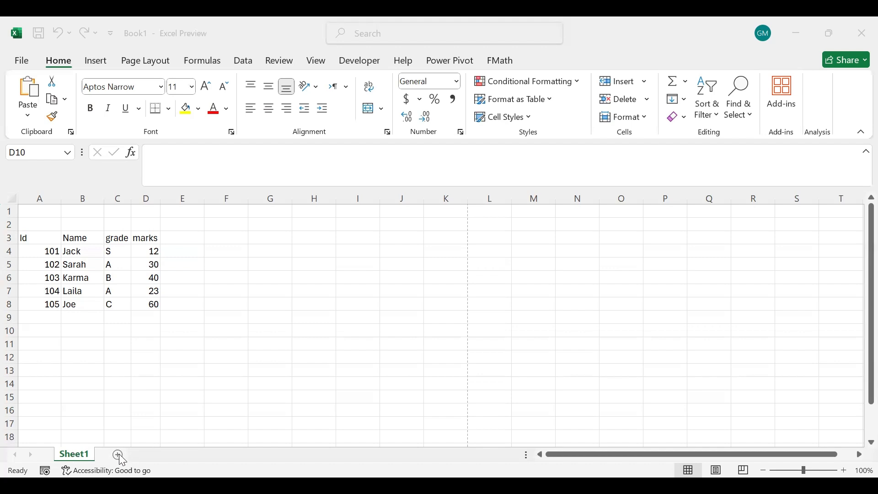
Add four new blank worksheets after Sheet1 and return to Sheet1
left_click(118, 455)
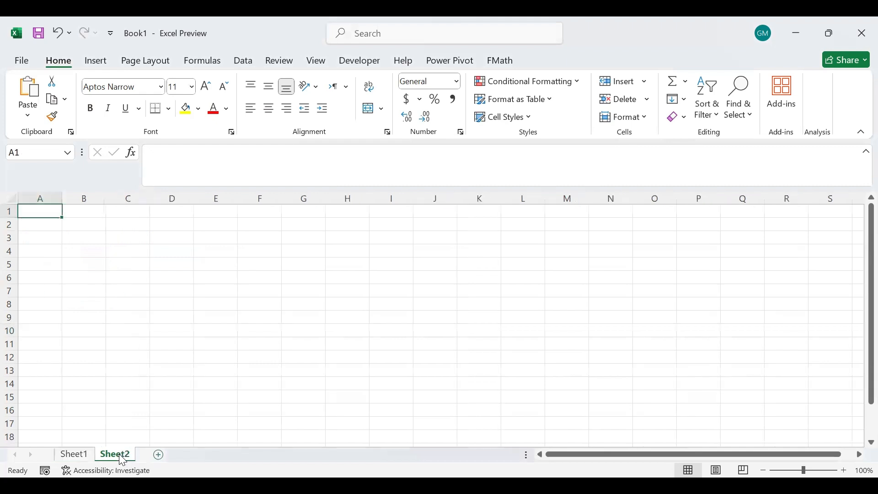
left_click(160, 456)
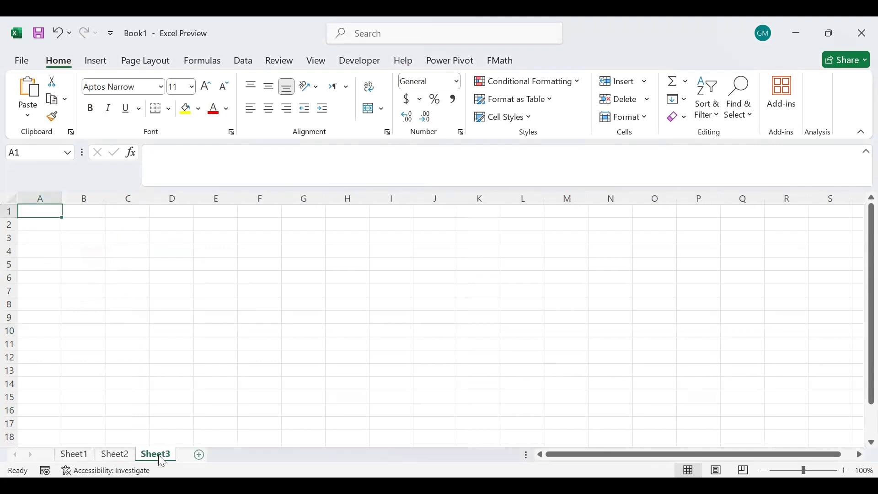
left_click(199, 456)
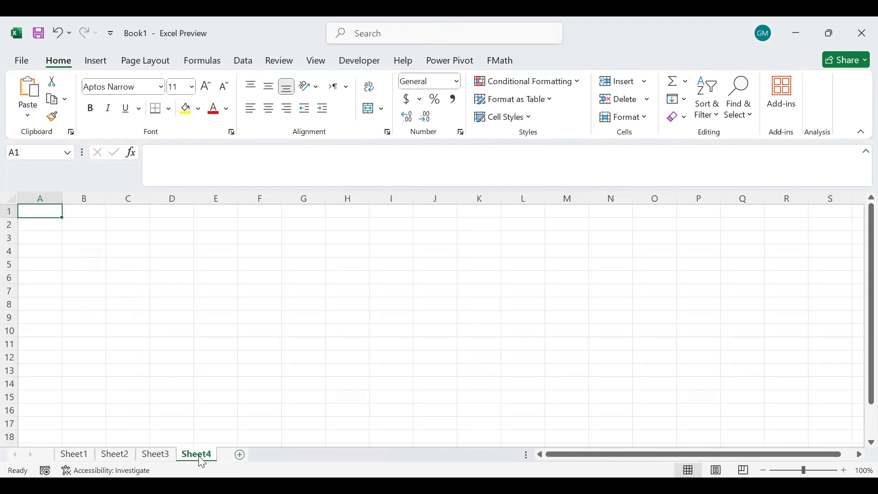
left_click(242, 455)
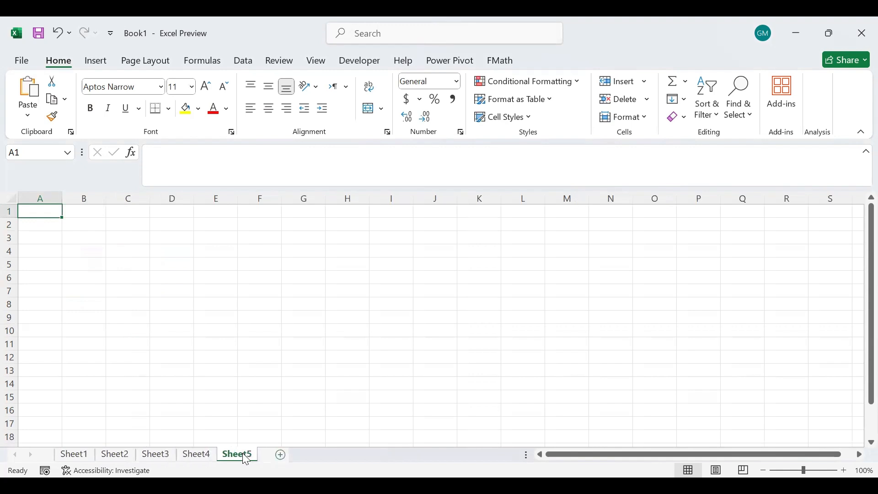
left_click(74, 456)
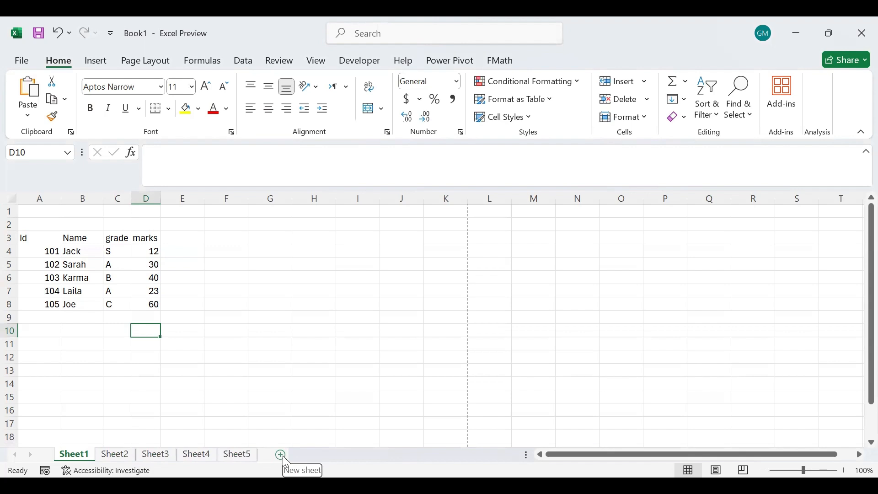
Insert another blank worksheet directly before Sheet2 using the sheet Insert dialog's Worksheet type
right_click(117, 453)
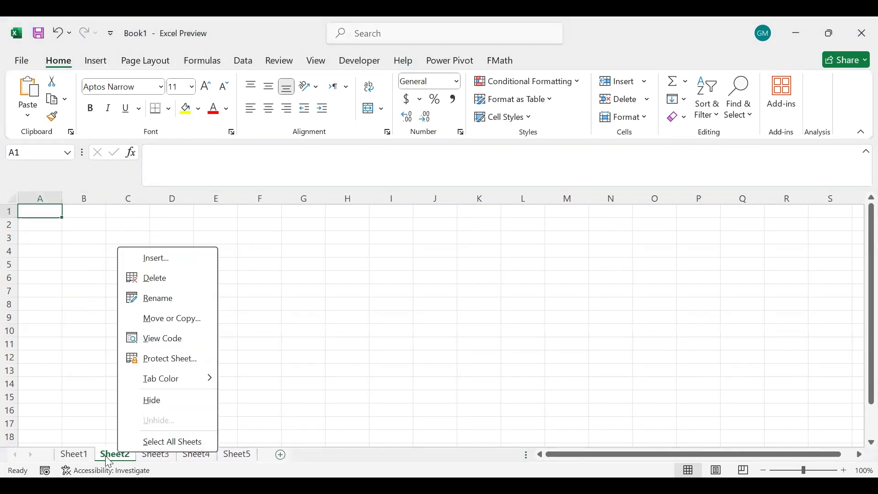
left_click(95, 409)
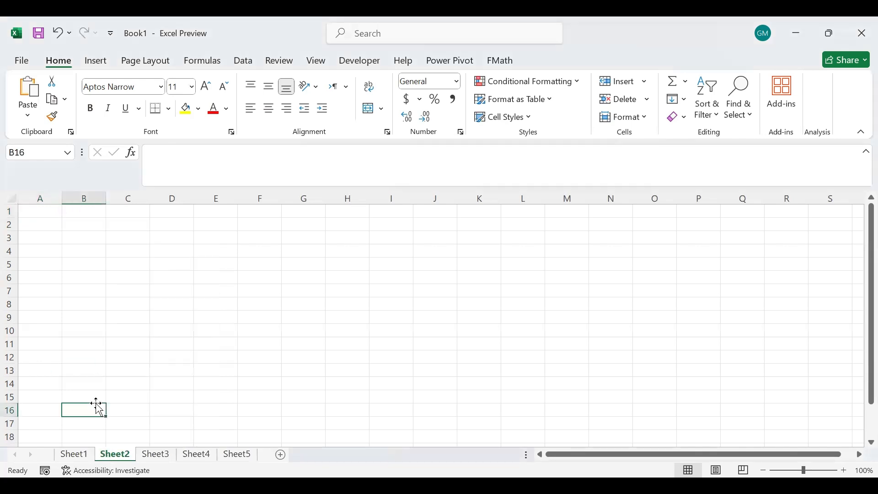
right_click(121, 460)
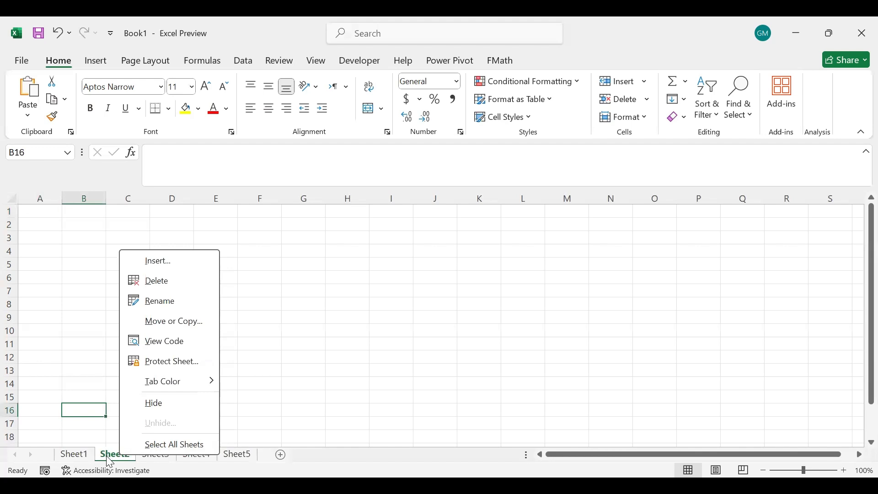
left_click(177, 265)
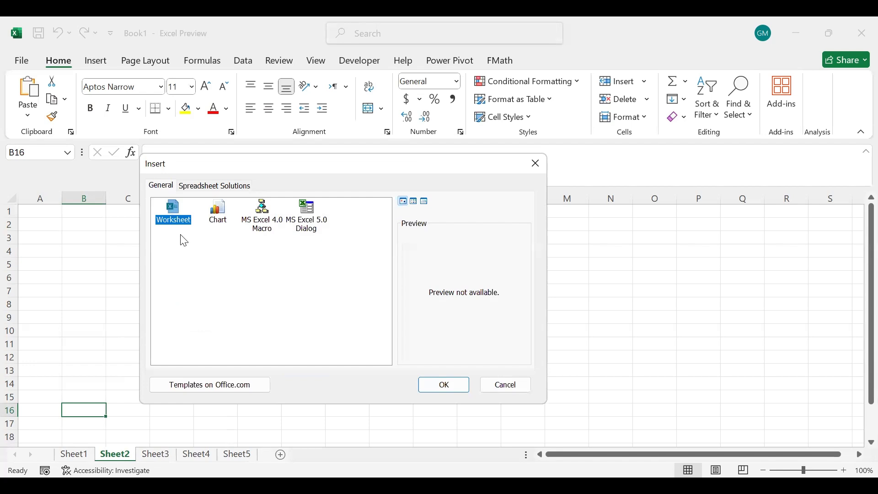
left_click(448, 384)
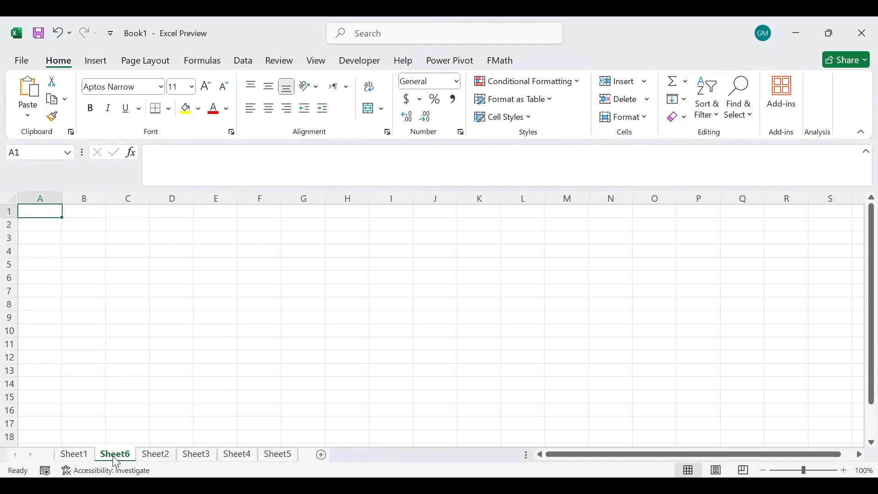
Move Sheet6 to the end of the workbook, after Sheet5
left_click_drag(113, 456, 222, 457)
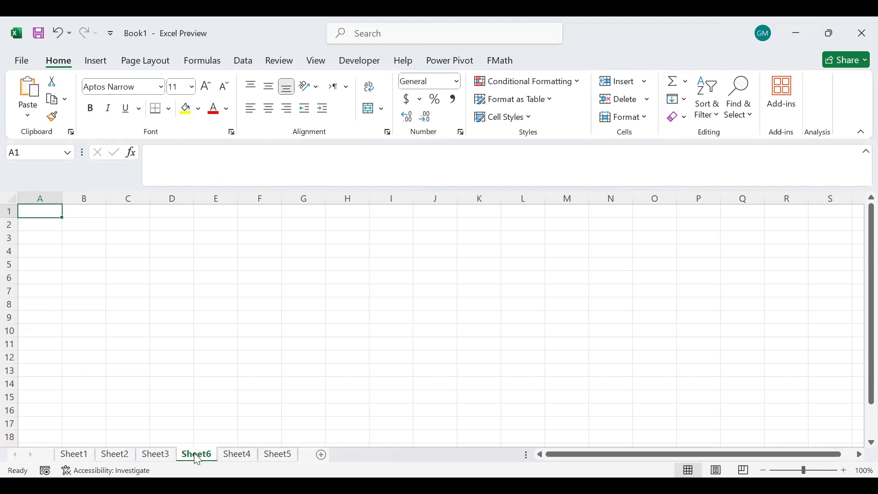
mouse_move(197, 459)
left_mouse_down()
mouse_move(268, 455)
mouse_move(261, 439)
mouse_move(252, 448)
mouse_move(314, 462)
mouse_move(258, 453)
mouse_move(71, 455)
mouse_move(268, 457)
left_mouse_up()
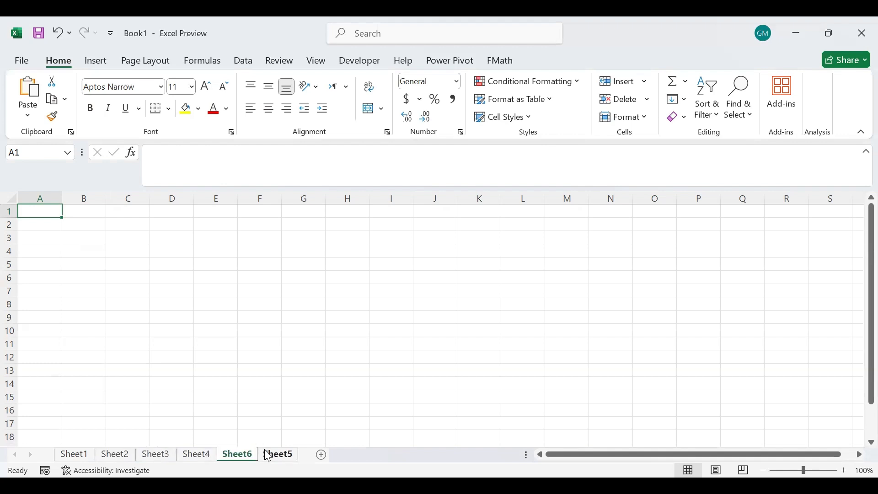
left_click_drag(242, 456, 301, 445)
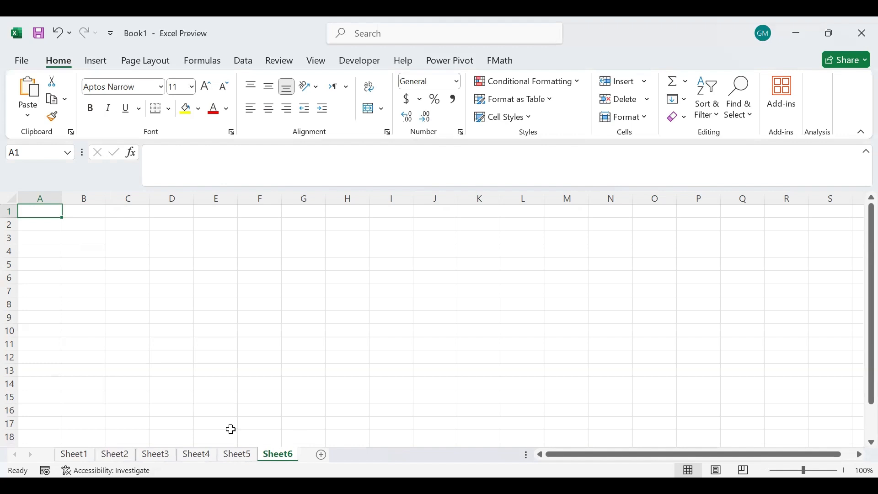
Delete Sheet6 from the workbook
left_click(74, 455)
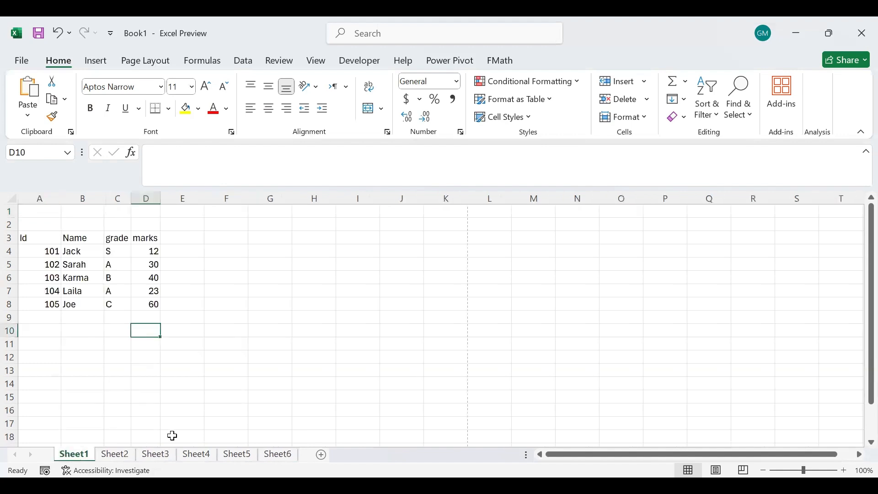
right_click(281, 455)
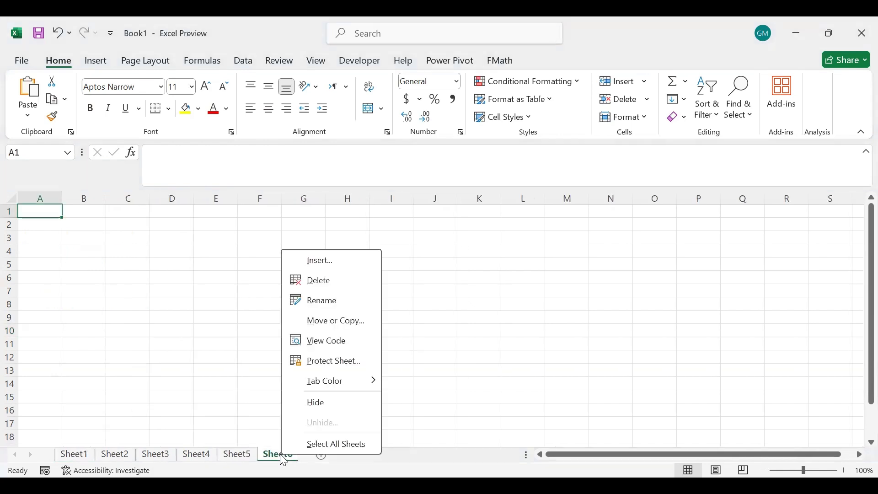
left_click(321, 285)
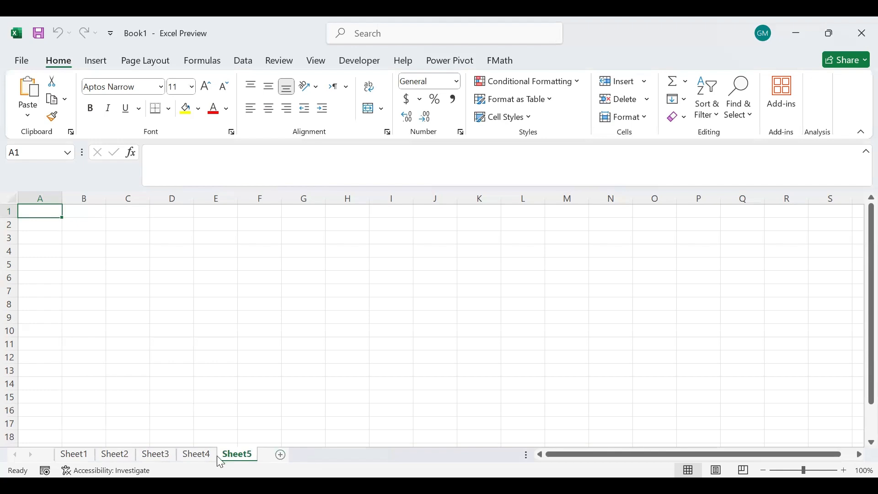
Rename Sheet1 as Students
left_click(82, 456)
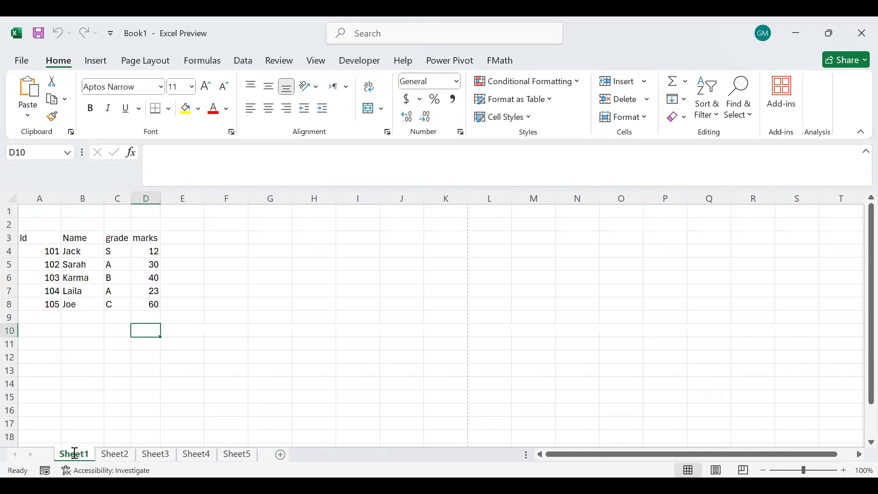
double_click(75, 455)
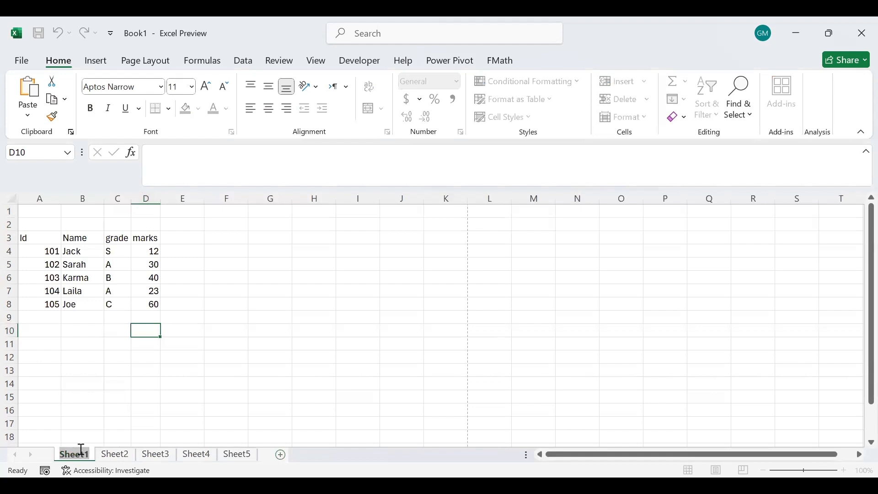
type("Stu")
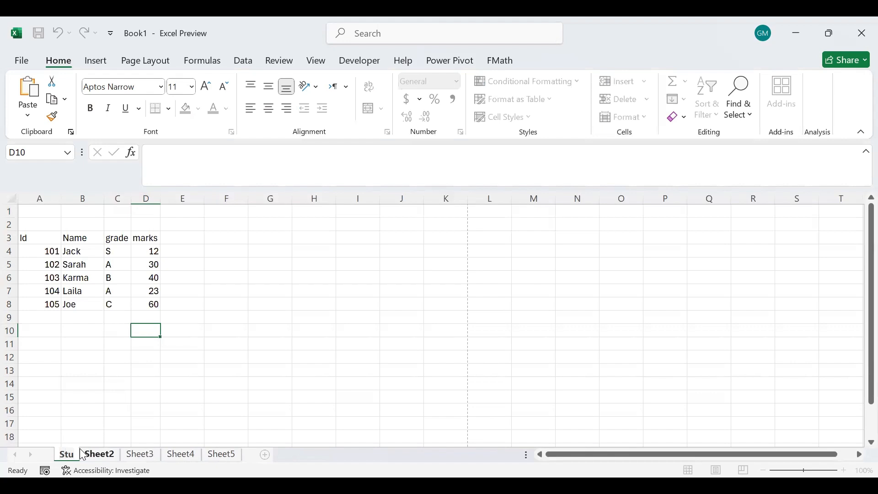
type("dents")
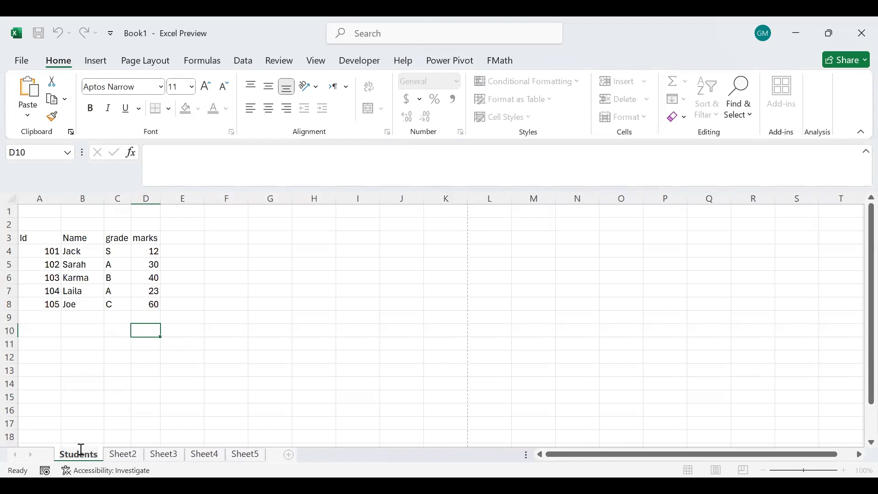
key("Return")
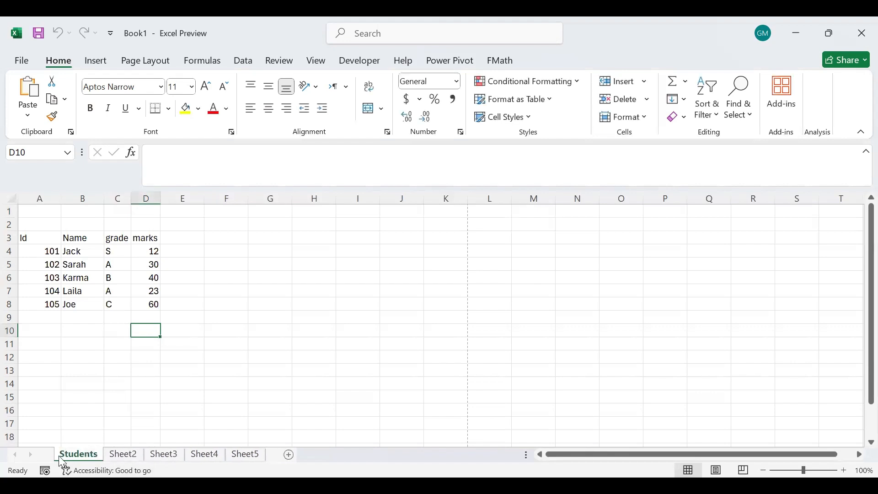
Rename Sheet2 as employees
right_click(125, 459)
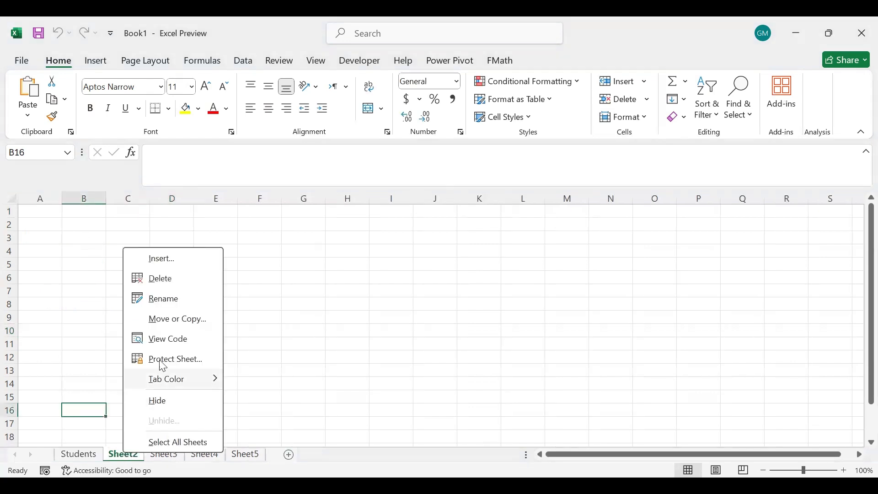
left_click(178, 303)
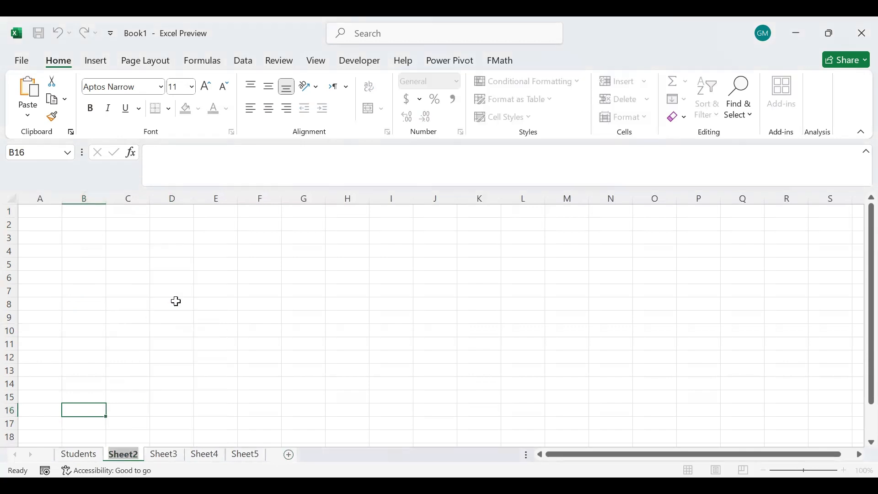
type("employees")
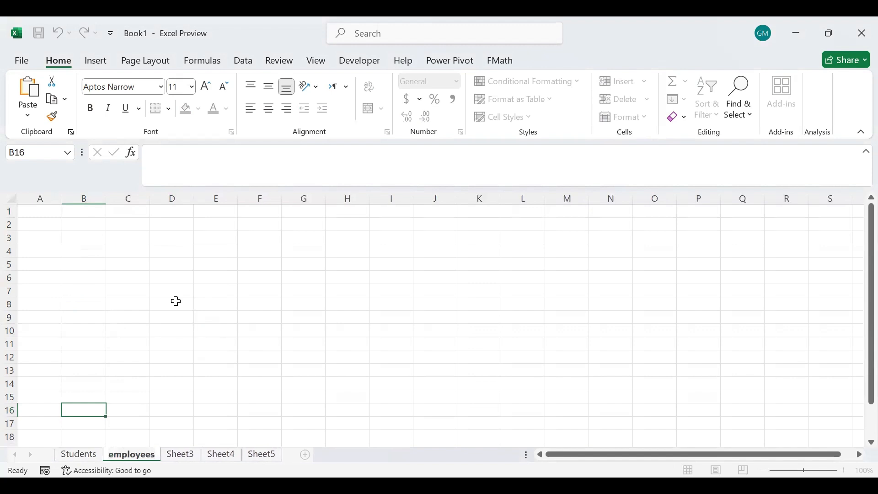
key("Return")
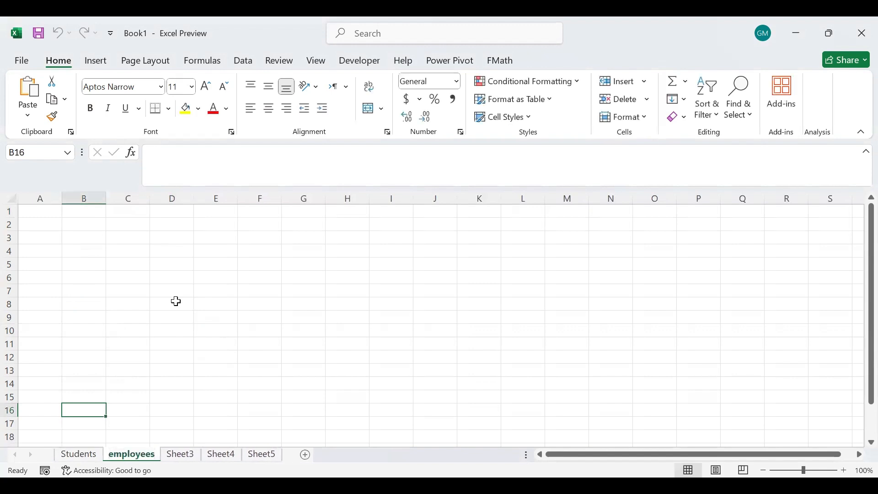
left_click(80, 455)
left_click(126, 456)
left_click(84, 454)
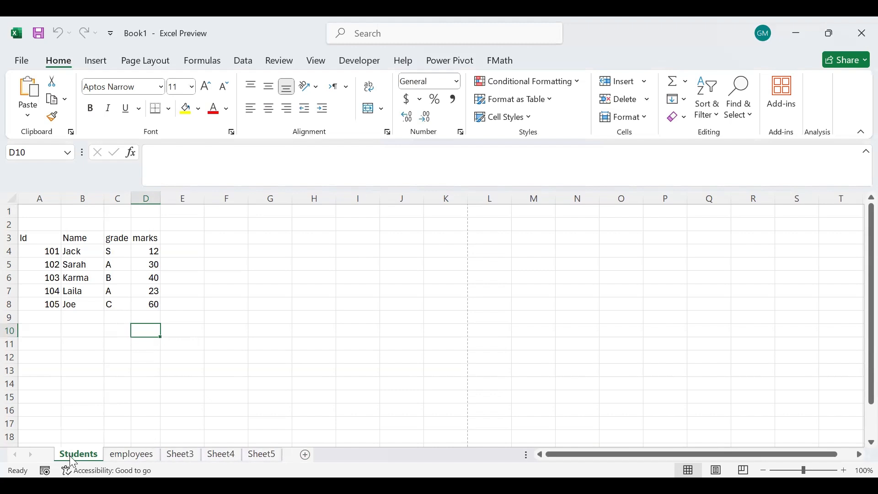
Set the tab color of the employees sheet to light orange and of the Students sheet to dark teal
right_click(134, 457)
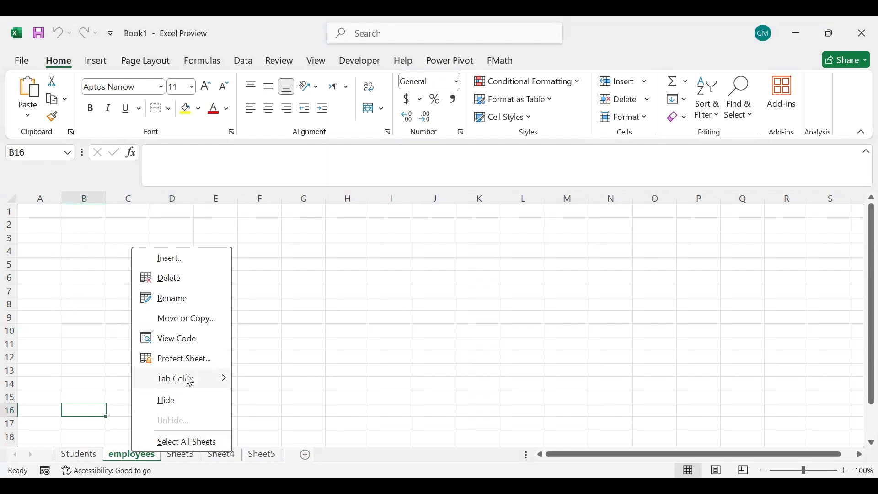
mouse_move(190, 381)
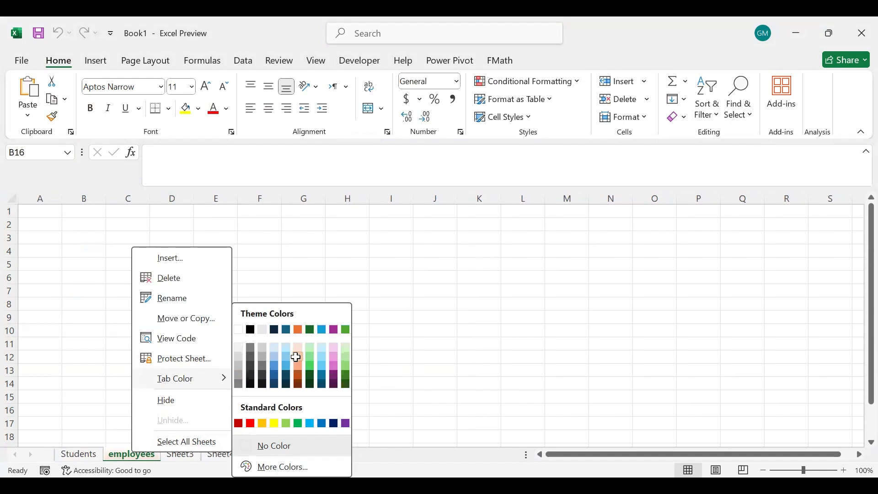
left_click(86, 455)
right_click(85, 454)
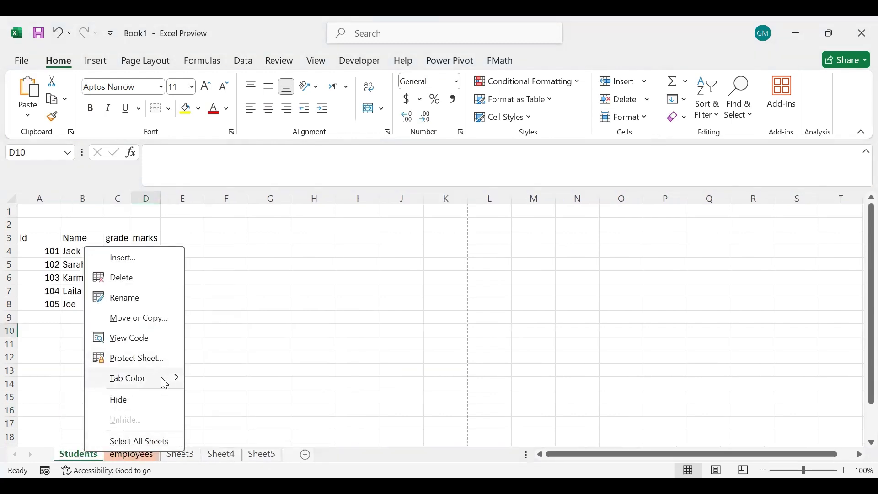
mouse_move(165, 383)
left_click(240, 373)
Set the tab color of Sheet3 to light green from the theme colors
right_click(188, 456)
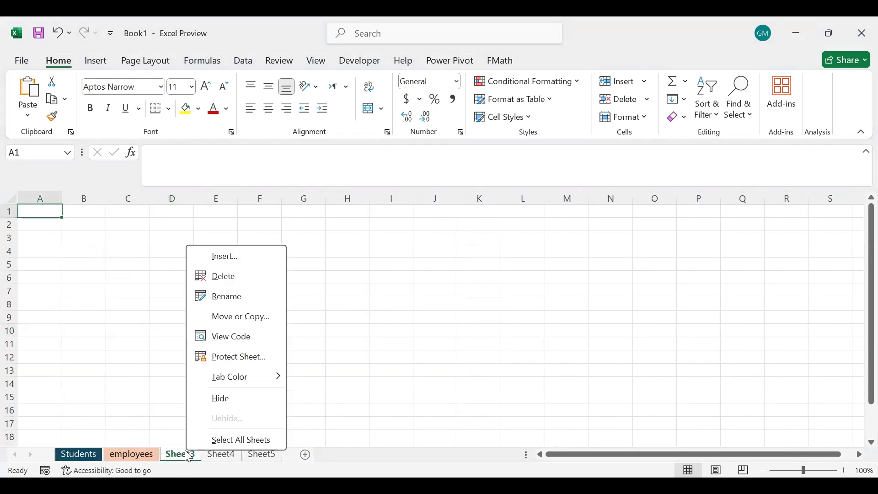
left_click(265, 377)
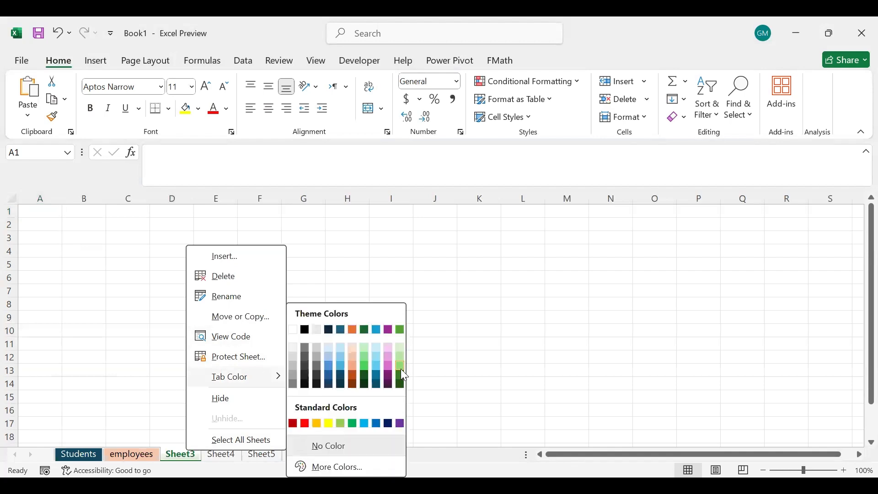
left_click(401, 369)
left_click(84, 454)
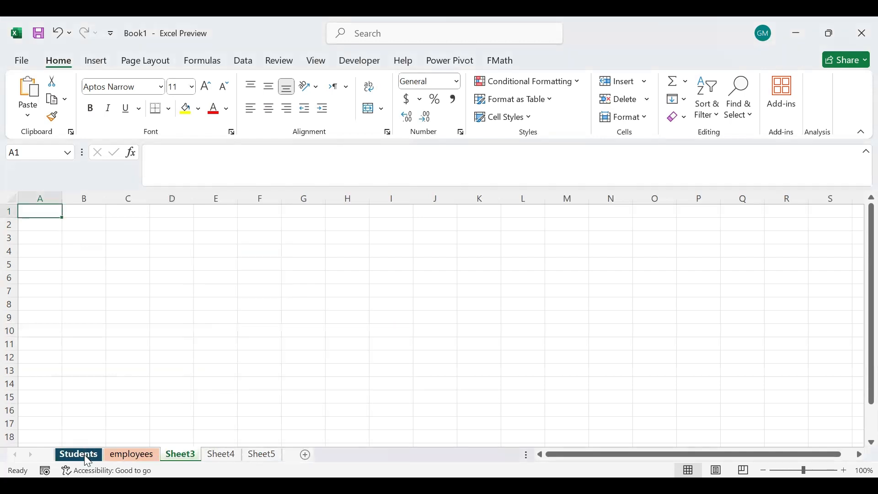
left_click(126, 455)
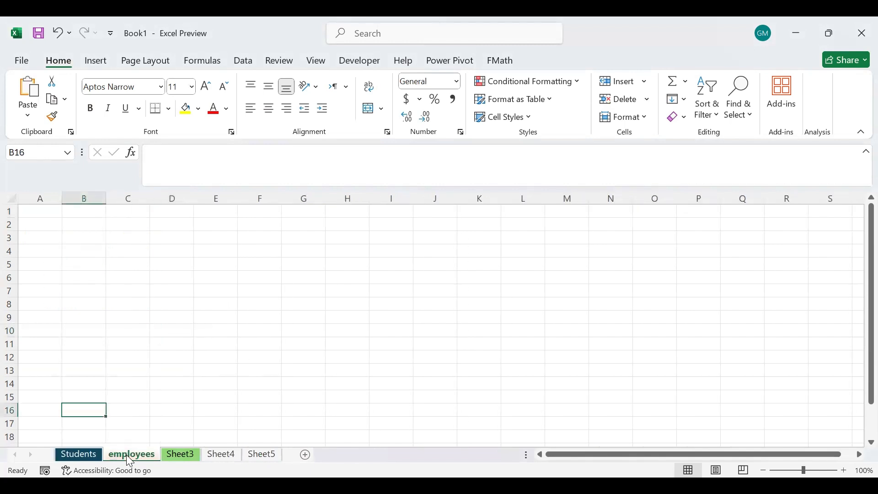
left_click(174, 452)
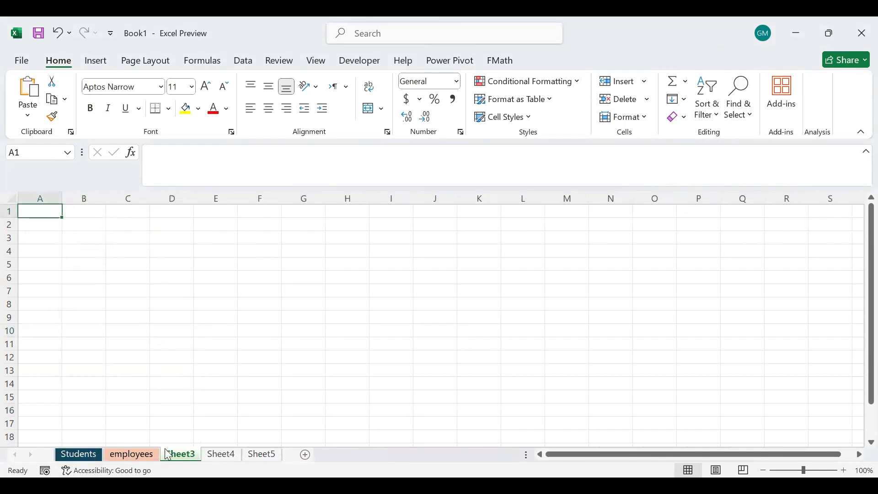
left_click(126, 456)
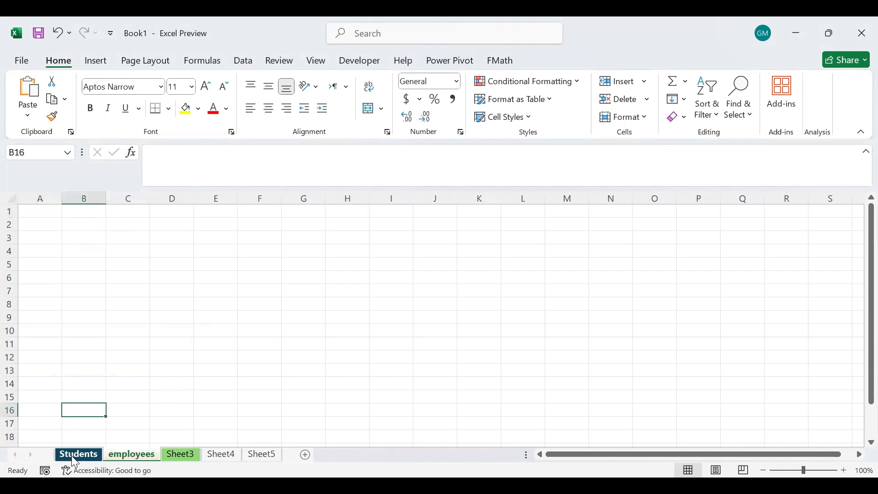
Open the Move or Copy dialog for the Students sheet and move it clear of the student table
left_click(72, 456)
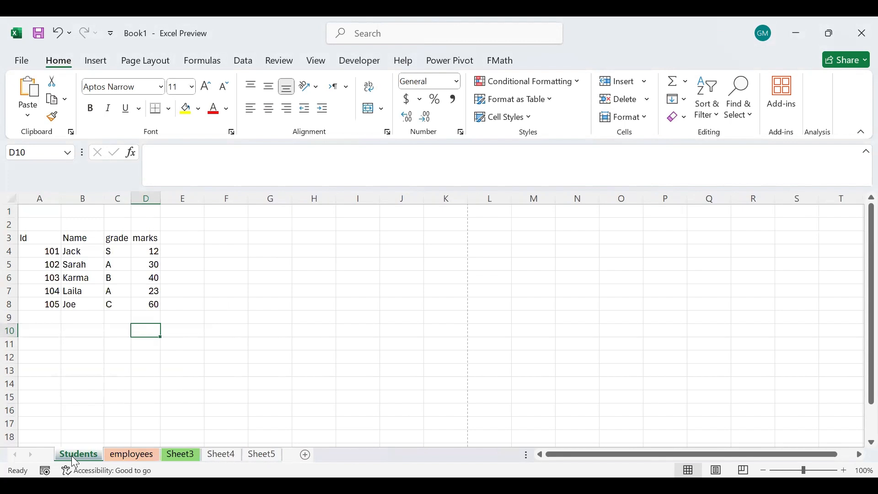
right_click(73, 460)
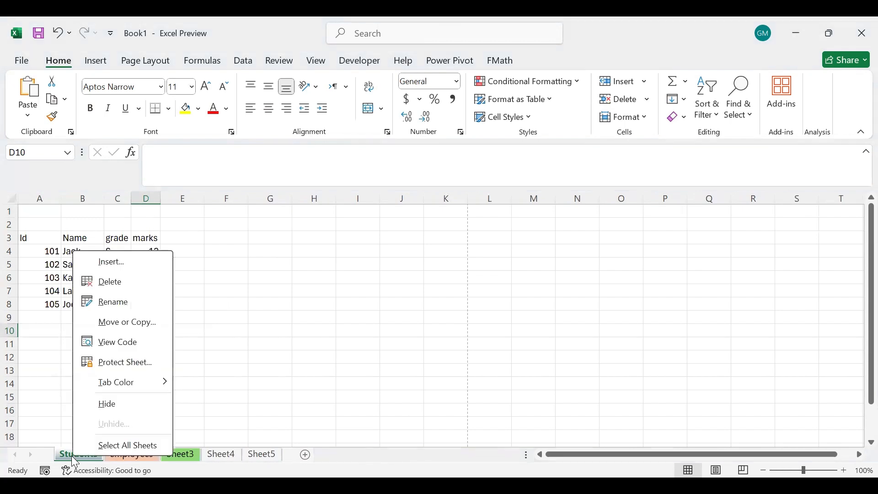
left_click(145, 328)
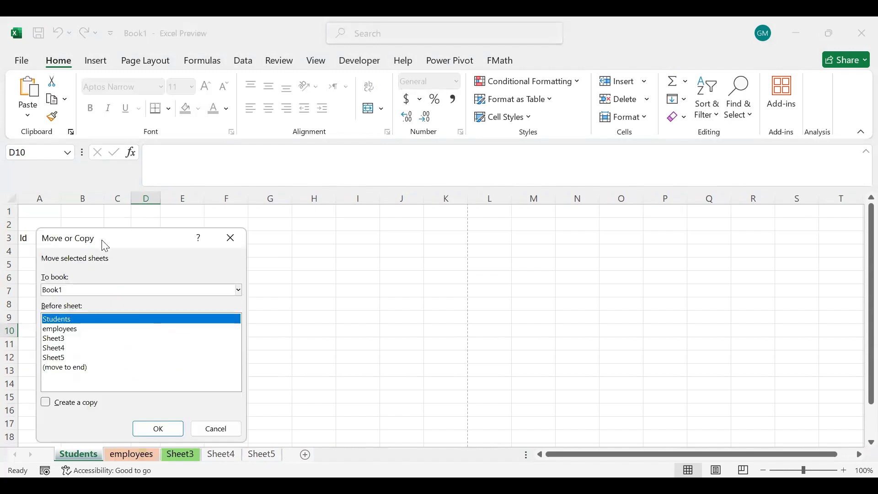
left_click_drag(105, 245, 295, 210)
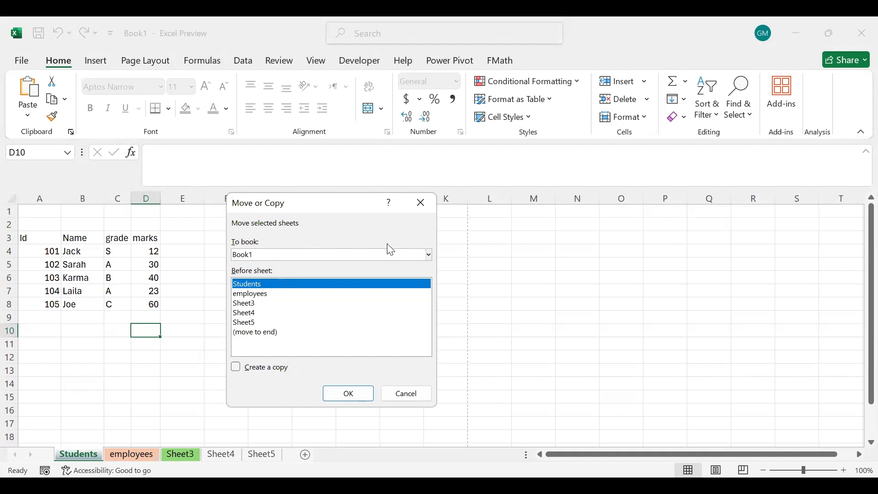
Try (new book) as the destination workbook for the Students sheet and switch back to Book1
left_click(383, 257)
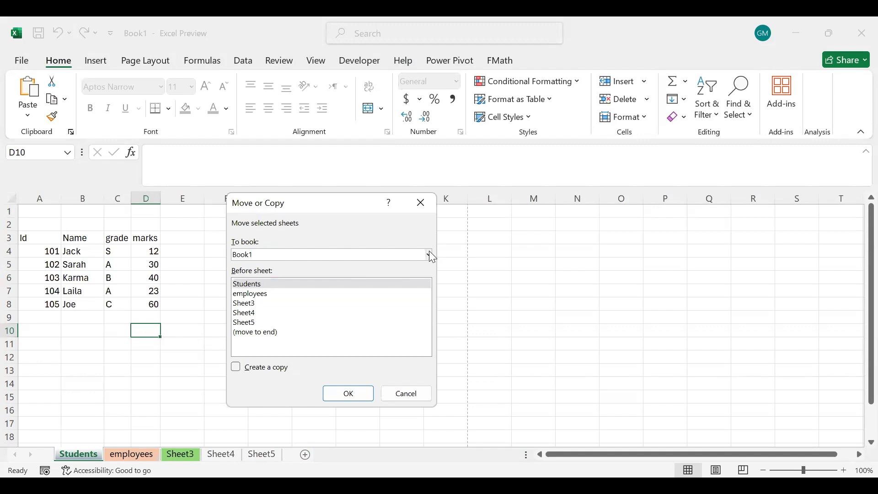
left_click(255, 280)
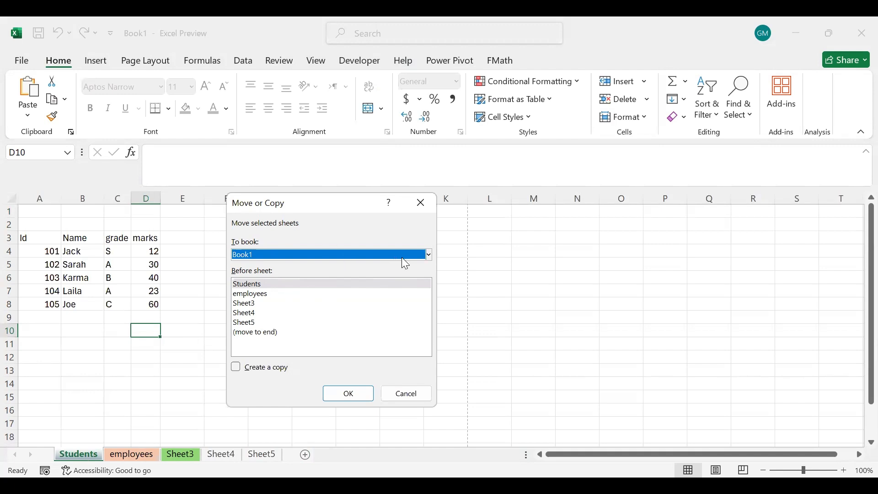
left_click(401, 254)
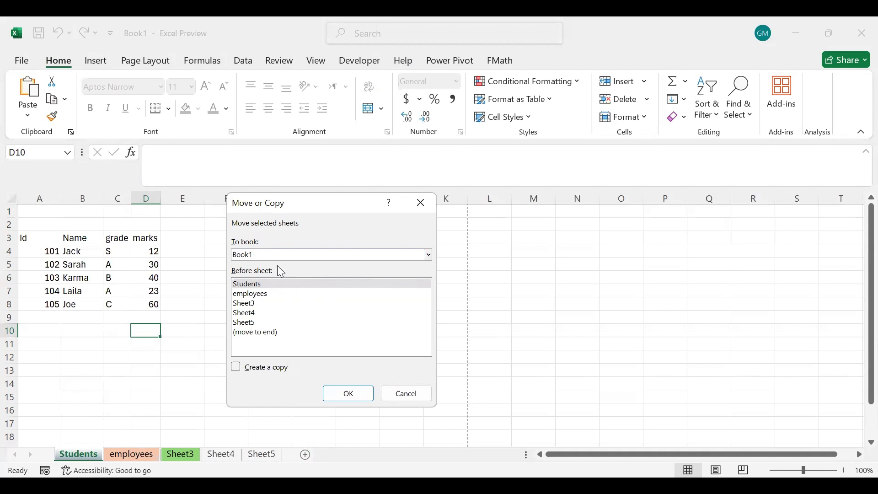
left_click(277, 264)
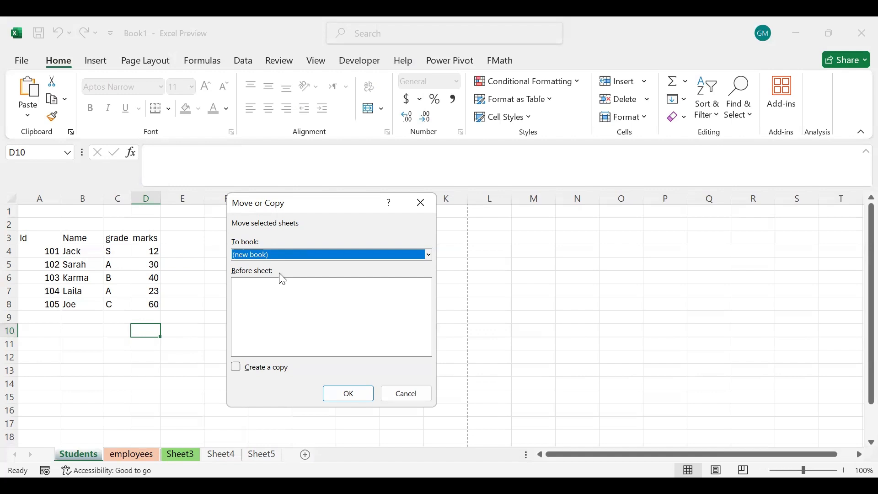
left_click(430, 249)
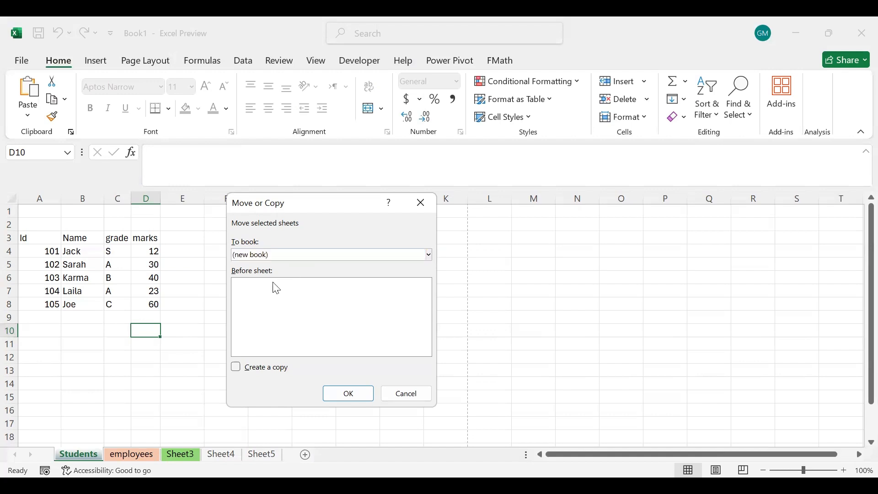
left_click(239, 273)
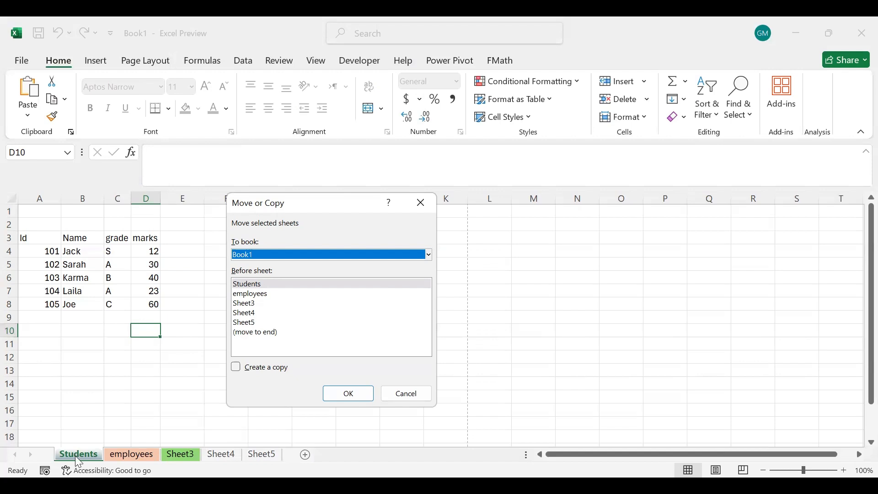
Create a copy of the Students sheet in Book1, placed before Sheet4
left_click(253, 314)
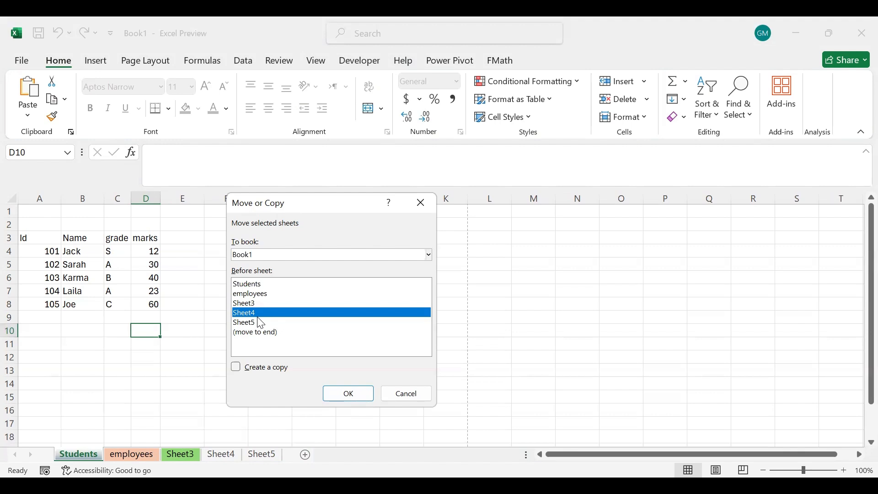
left_click(236, 369)
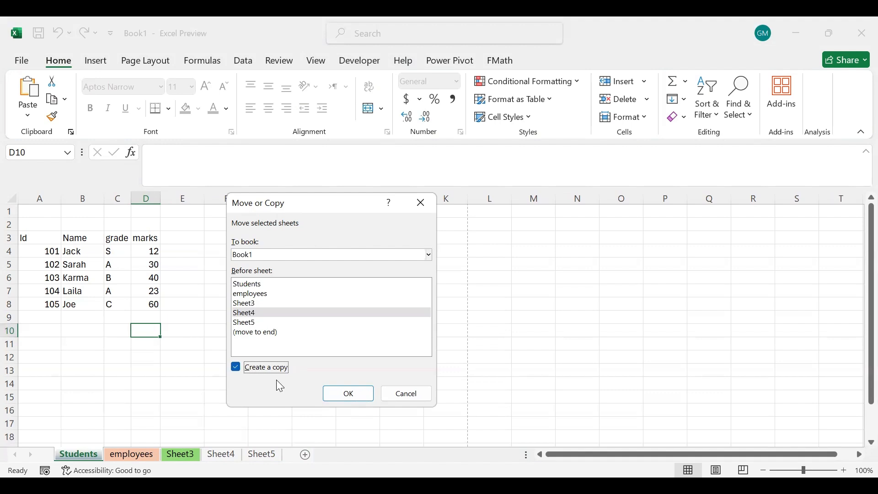
left_click(233, 367)
left_click(235, 368)
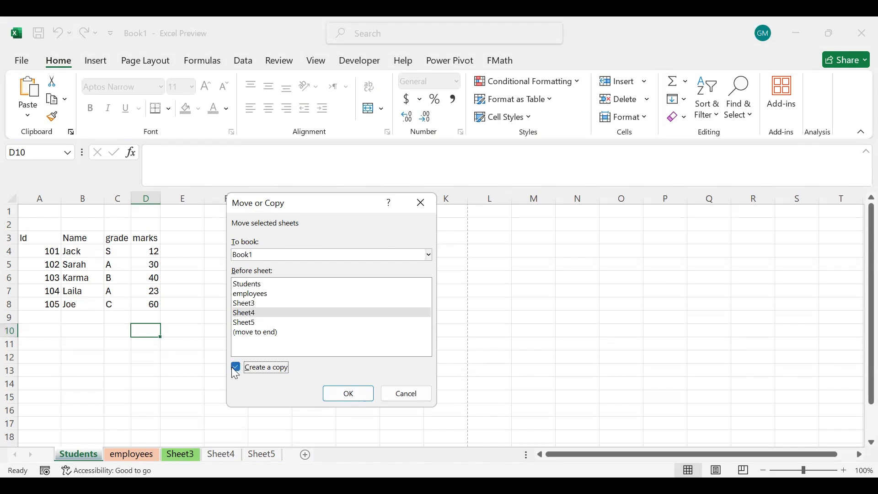
left_click(357, 396)
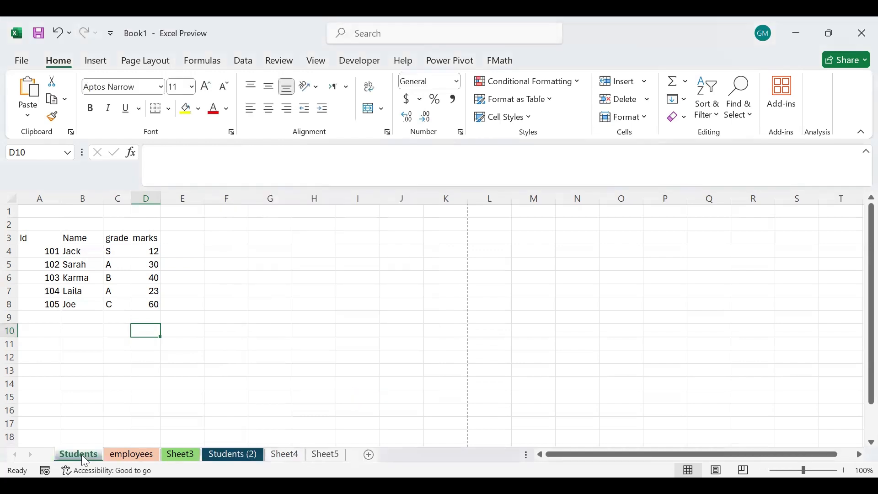
View the Students (2), employees and Students sheets to compare the copy with its original
left_click(233, 456)
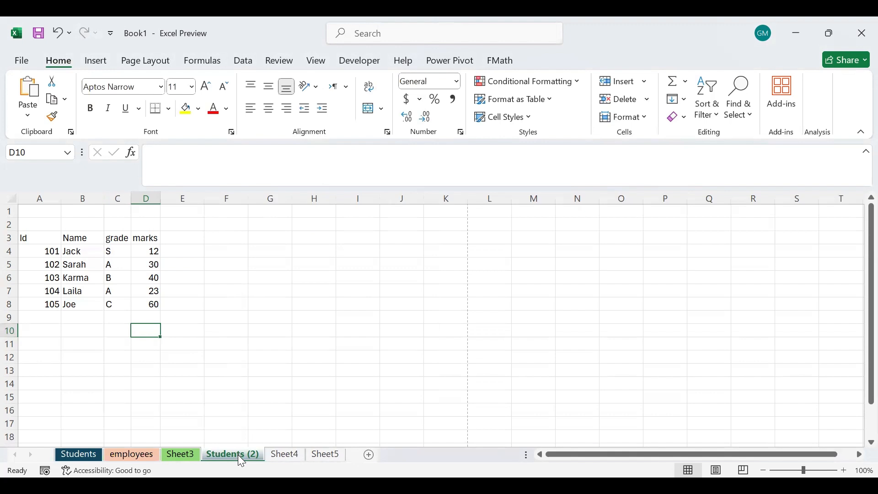
left_click(138, 457)
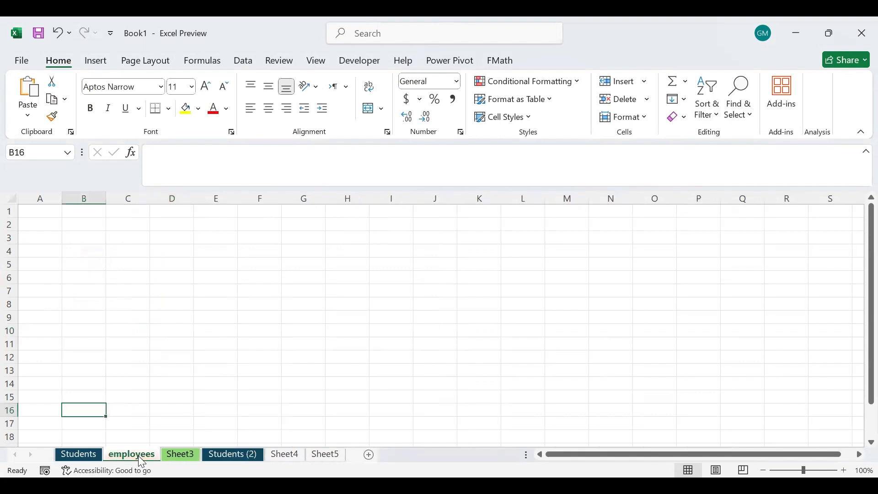
left_click(83, 454)
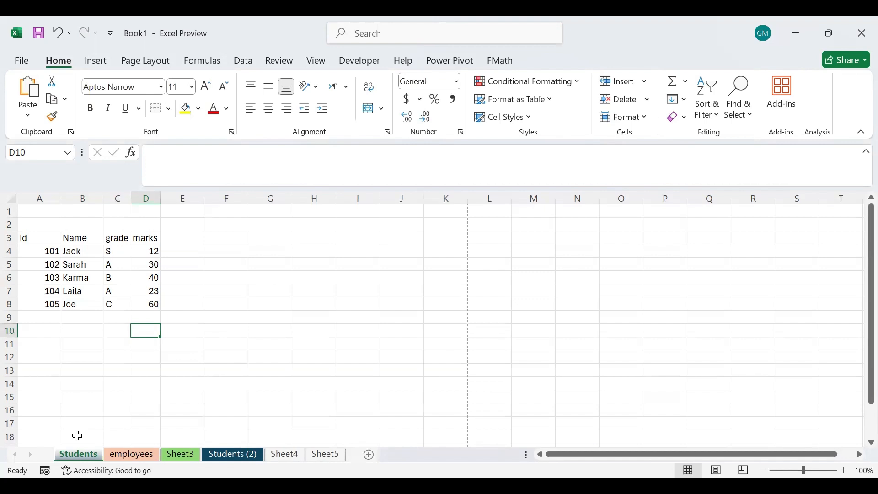
Group all worksheets in the workbook, starting from the Students (2) sheet
left_click(223, 455)
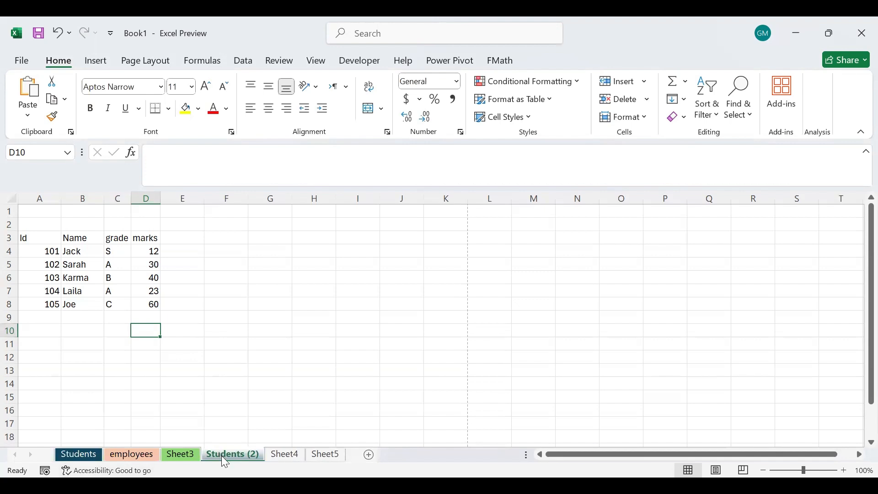
right_click(225, 457)
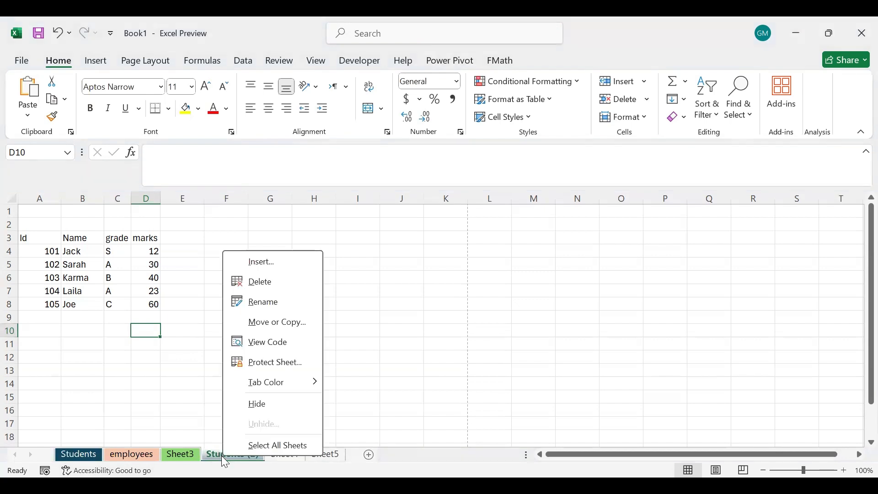
left_click(279, 446)
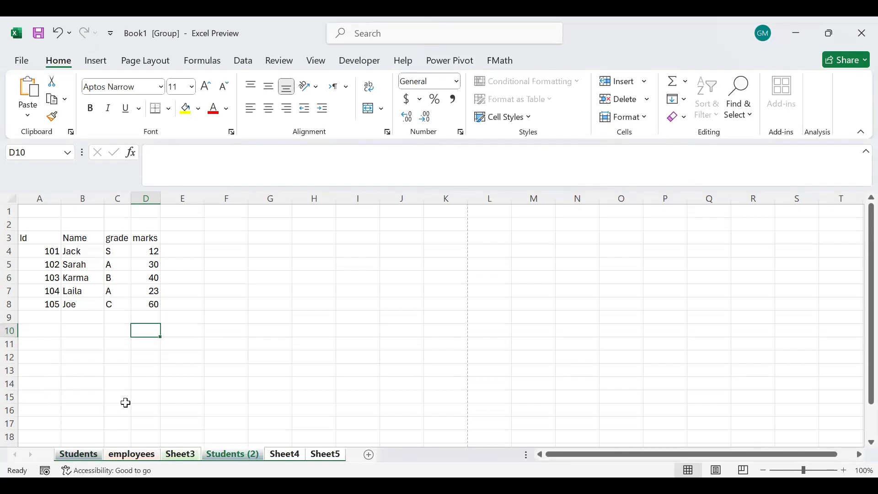
Enter the headers code, product, sales and % in cells A15 to D15 across the grouped sheets
left_click(48, 399)
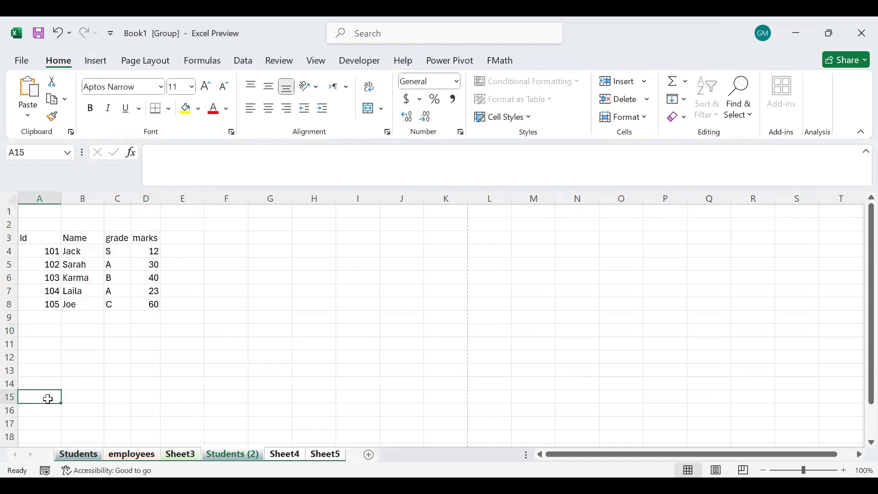
type("co")
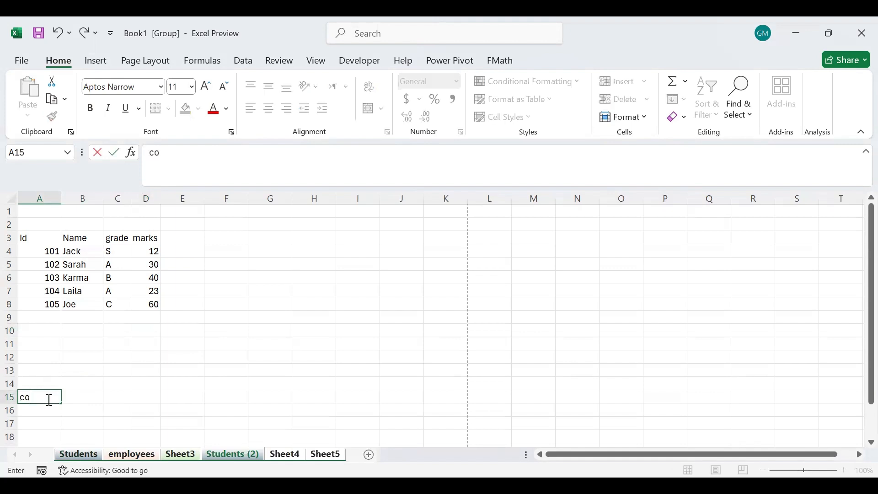
type("de")
key("Tab")
type("pr")
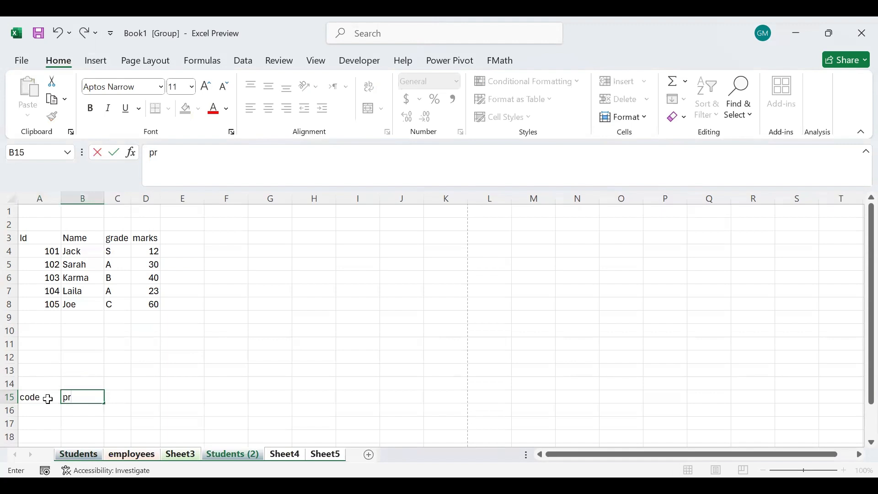
type("oduct")
key("Tab")
type("sale")
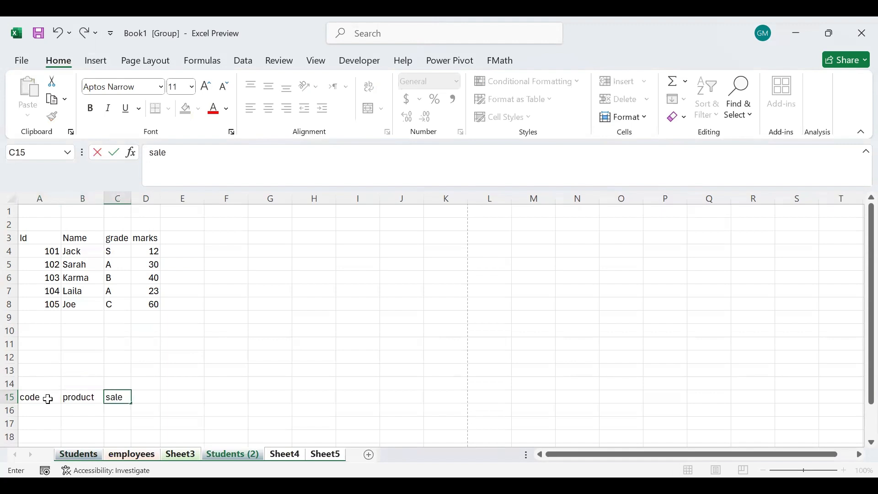
type("s")
key("Tab")
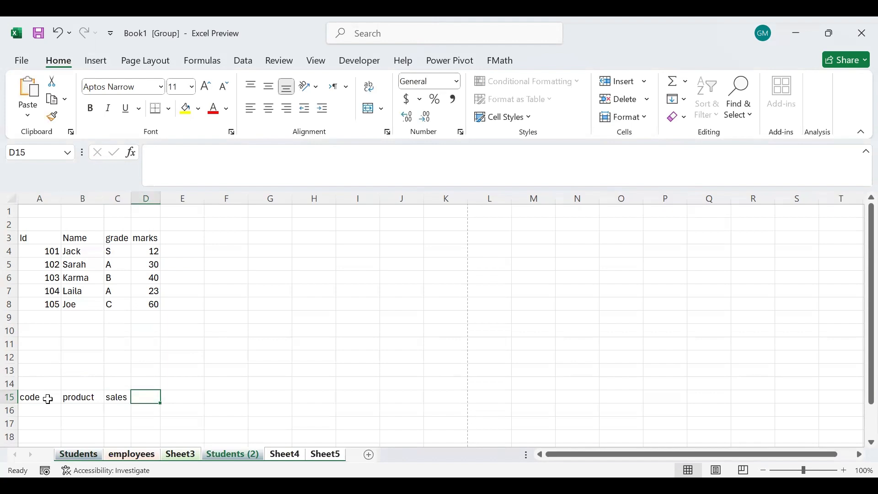
type("%")
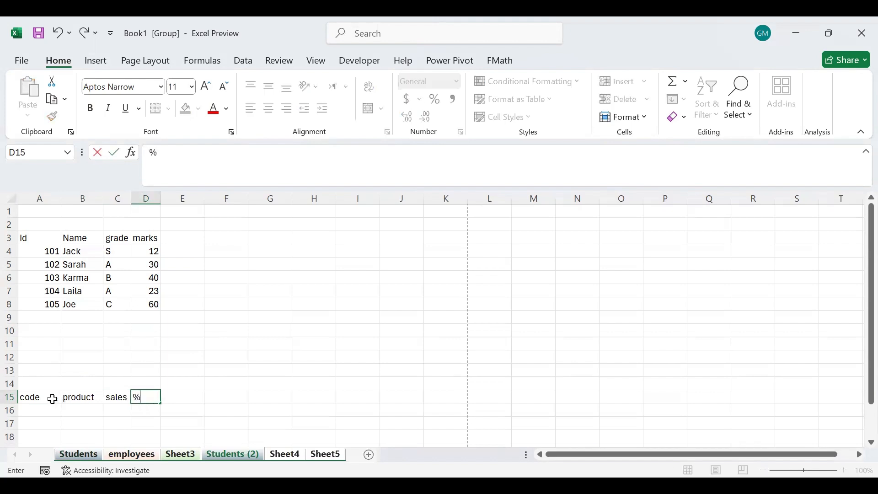
key("Return")
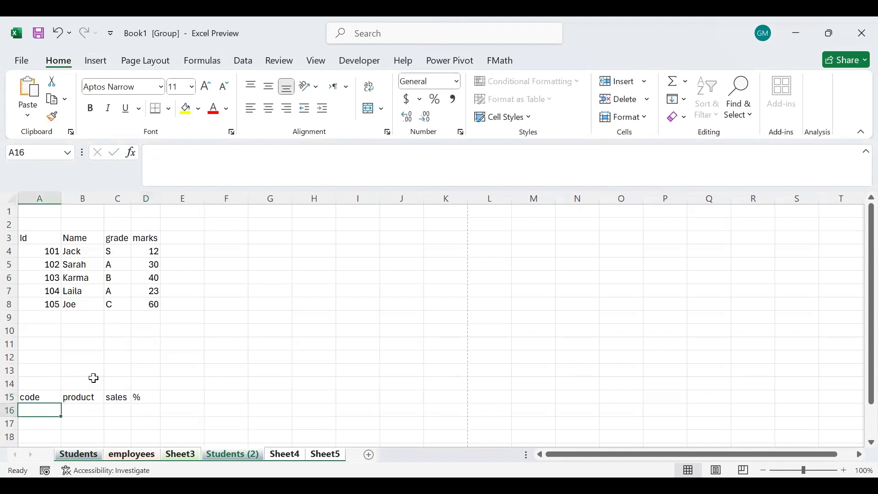
Ungroup the sheets and check row 15 on Students, employees, Sheet3, Students (2), Sheet4 and Sheet5
left_click(75, 453)
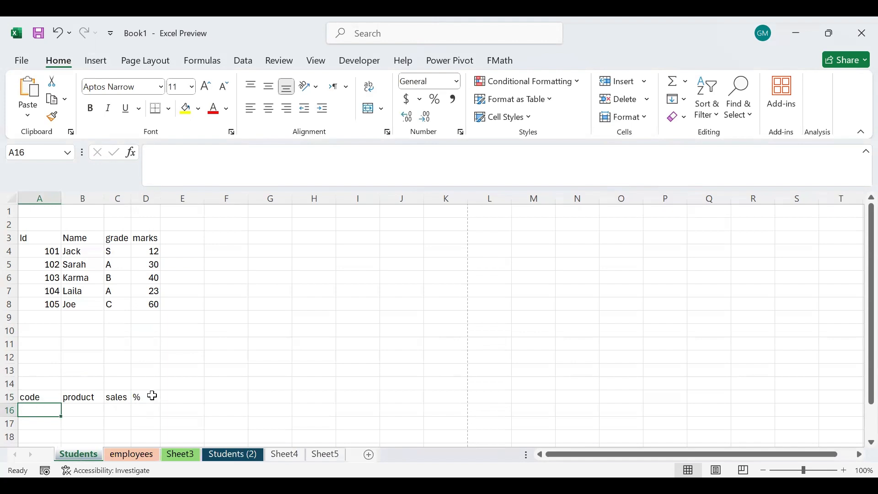
left_click(131, 455)
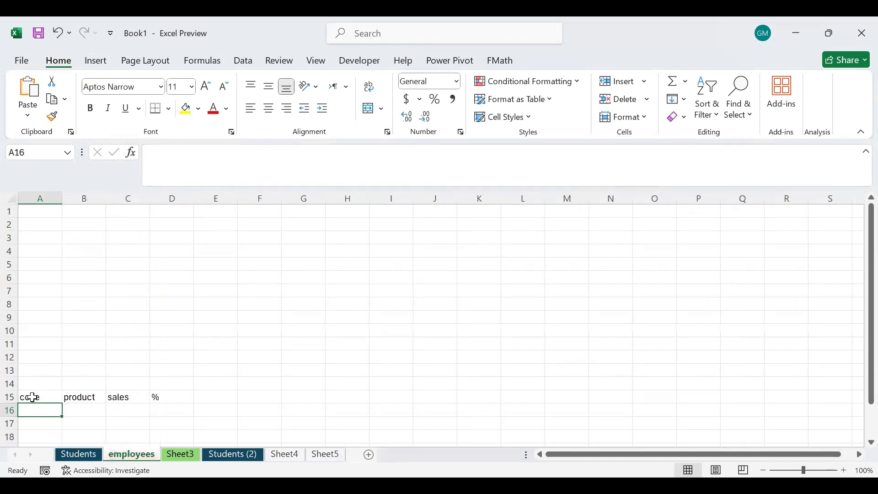
left_click(177, 456)
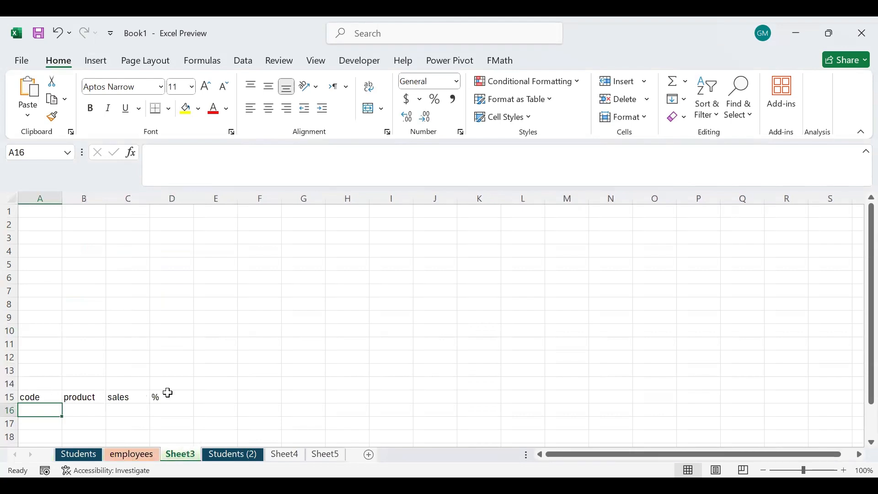
left_click(232, 454)
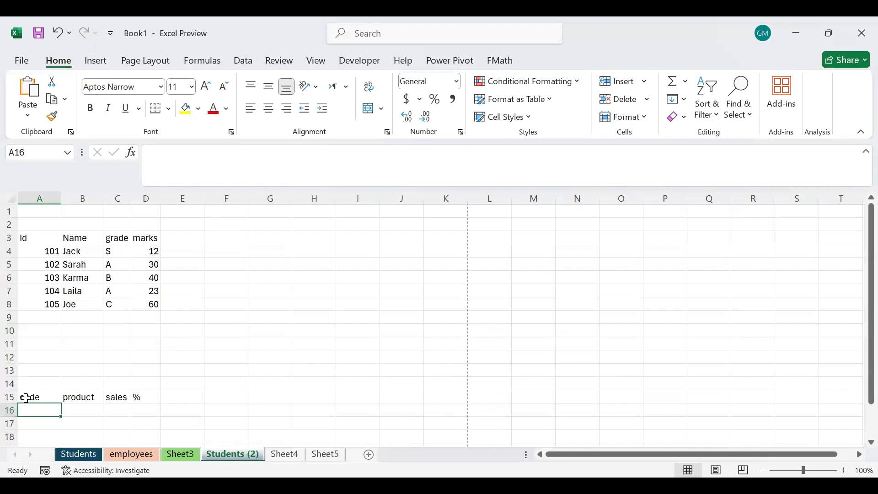
left_click(295, 455)
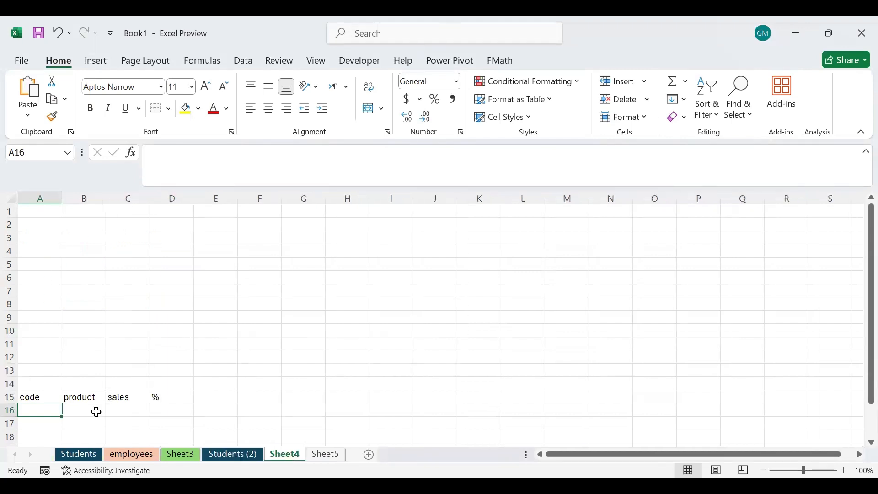
left_click(326, 455)
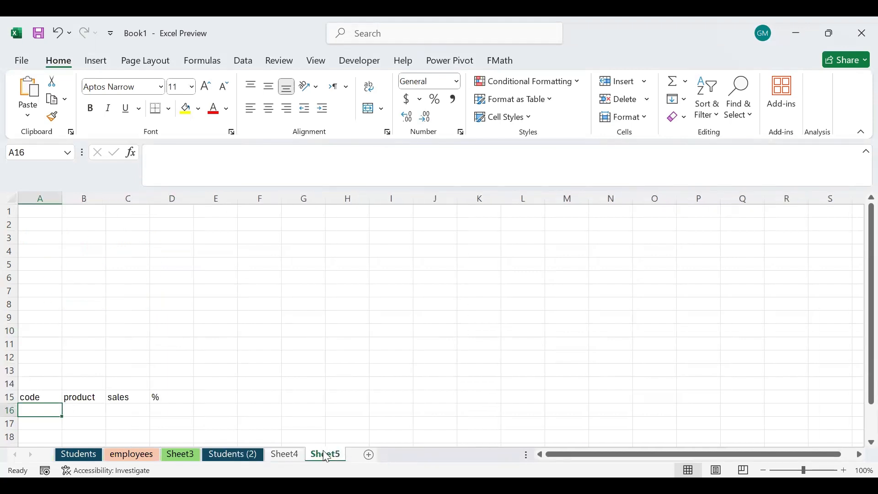
Group all worksheets from the Students sheet, and ungroup them by switching to the employees sheet and Sheet3
left_click(72, 455)
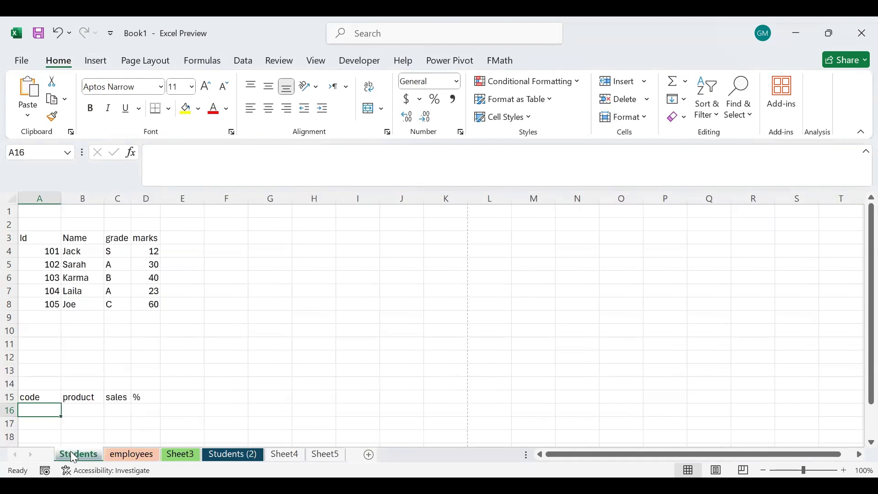
right_click(72, 453)
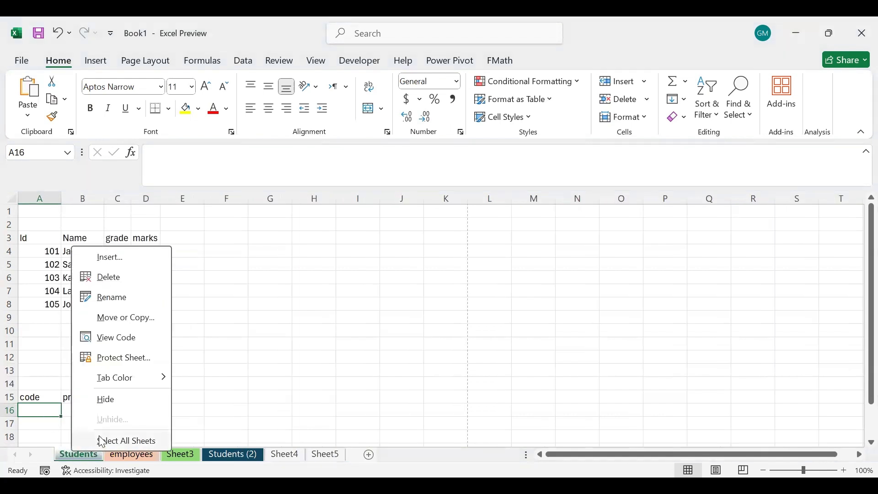
left_click(102, 442)
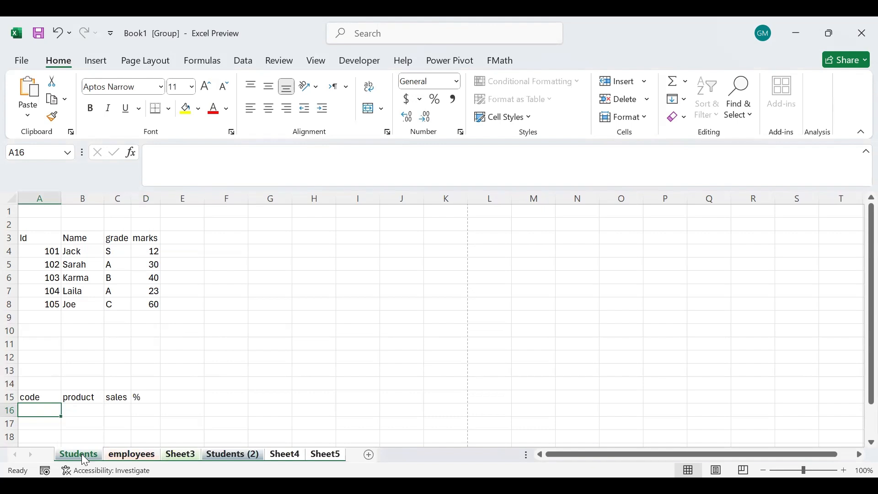
left_click(136, 456)
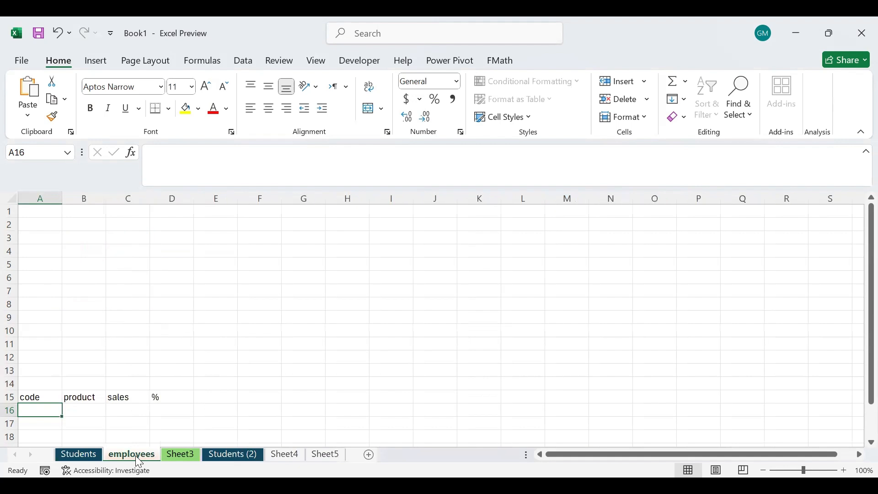
left_click(172, 451)
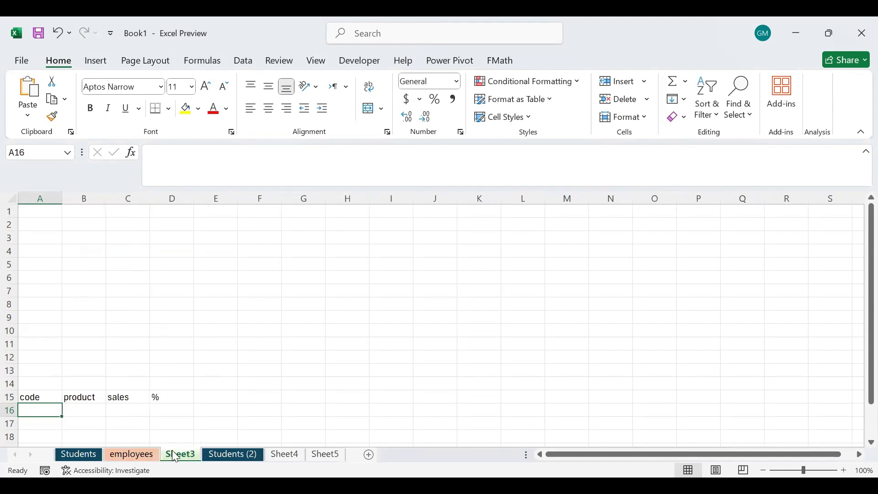